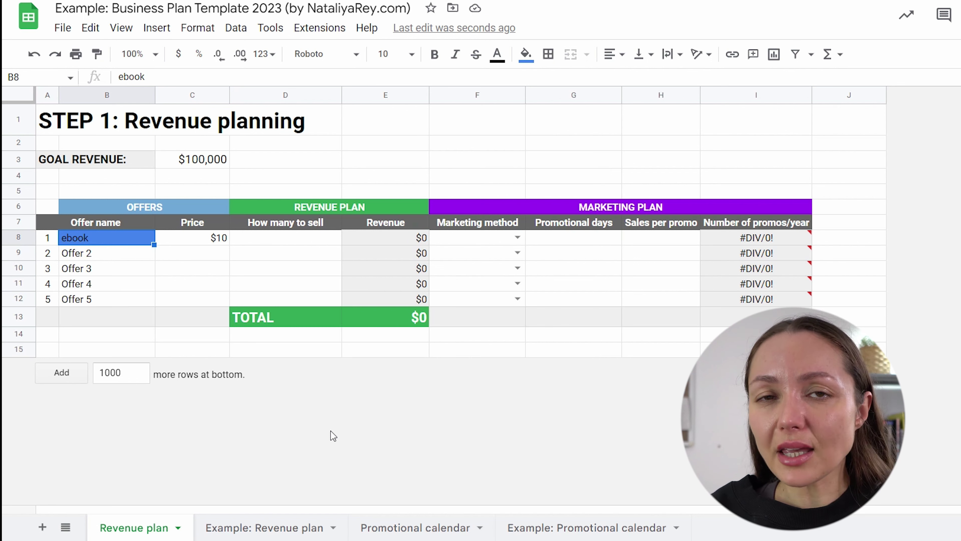
Name the second offer "Small course (intro-offer)" in the revenue plan's offer list.
left_click(131, 252)
type("Small co")
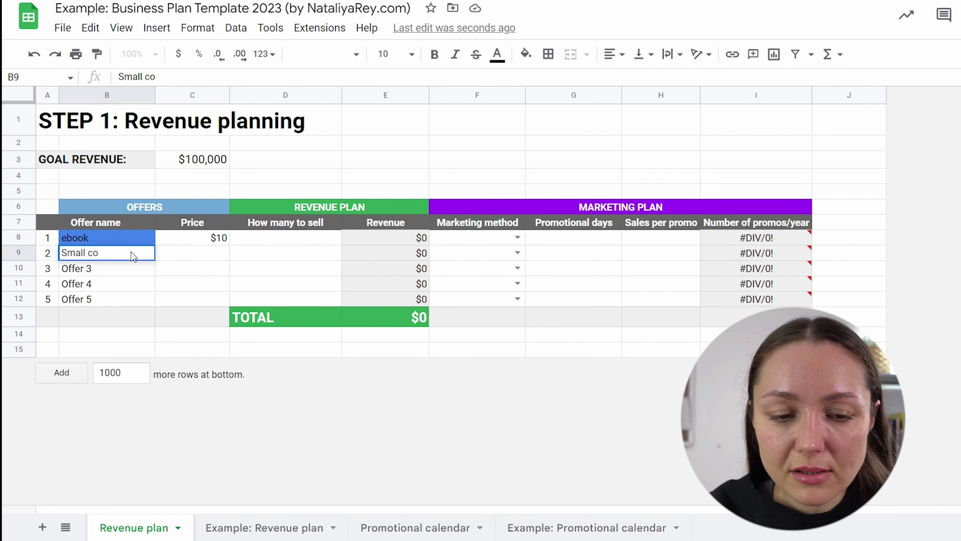
type("urse (intro")
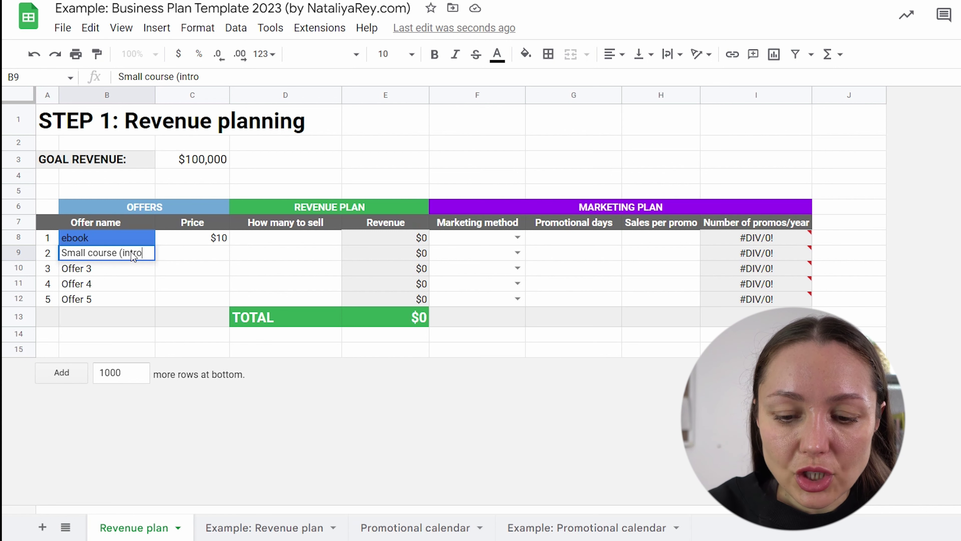
type("-offer)")
key("Return")
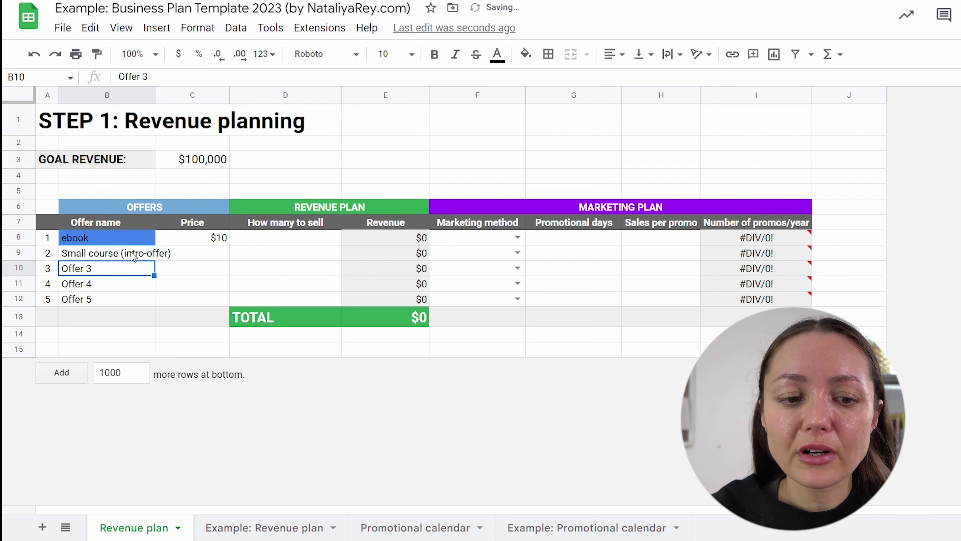
Set the small course's price to $27 and widen the offer name column to fit its longest name.
left_click(190, 253)
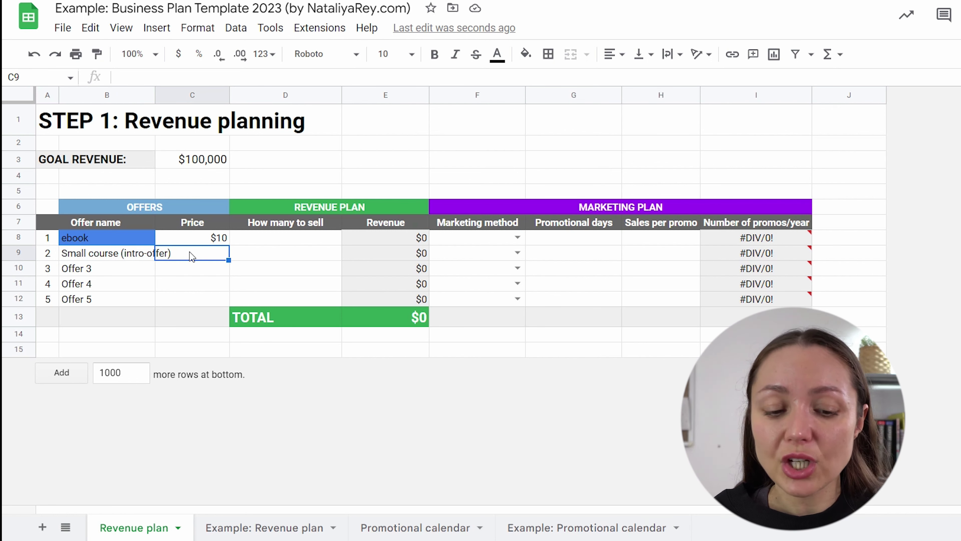
type("$27")
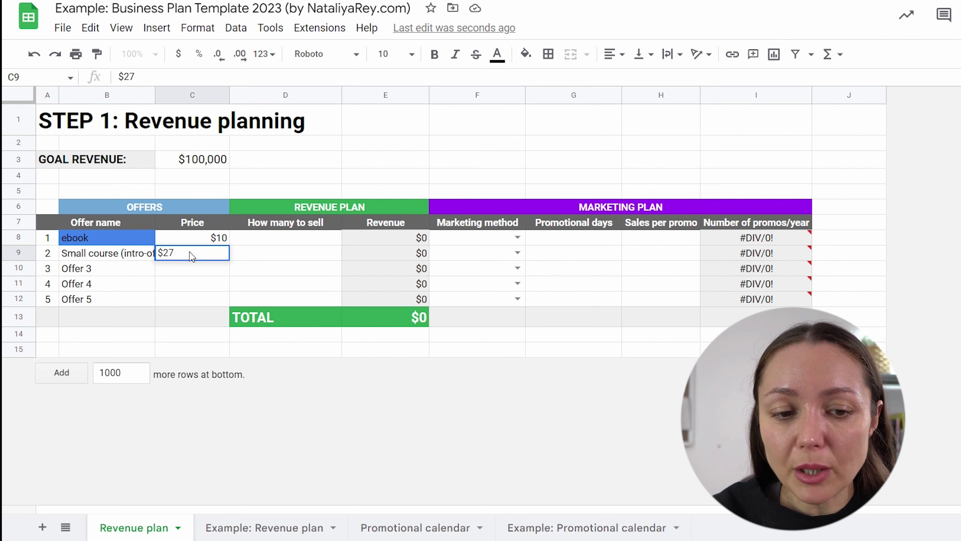
key("Return")
left_click_drag(151, 95, 178, 94)
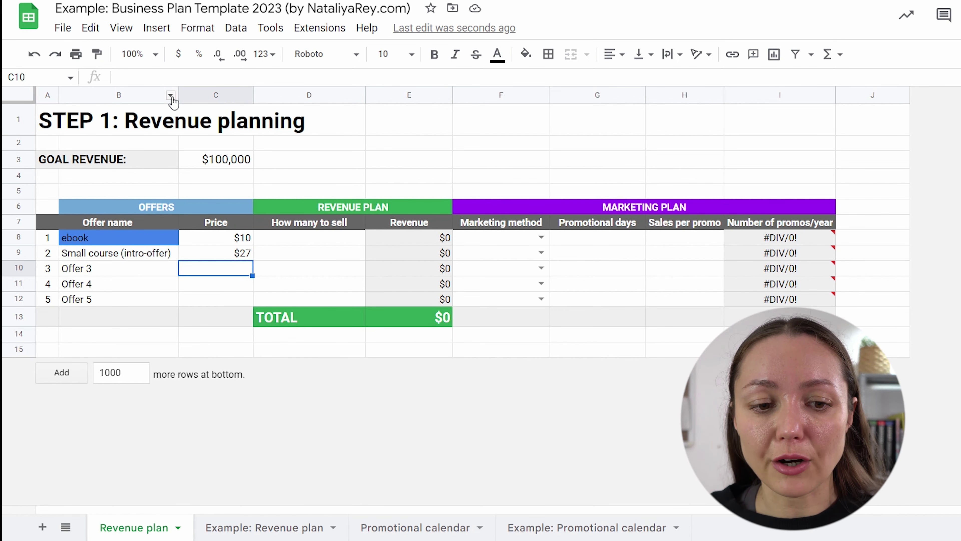
left_click(232, 242)
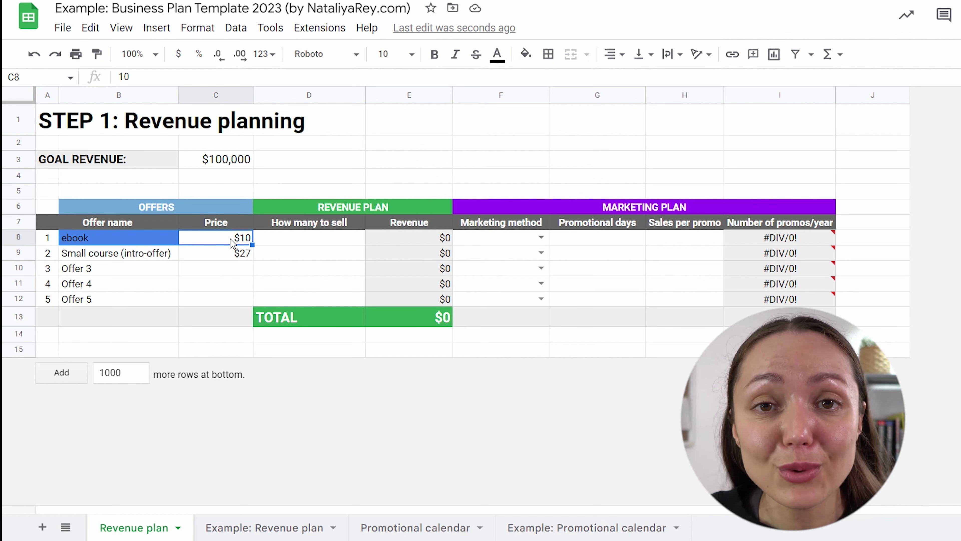
left_click(100, 249)
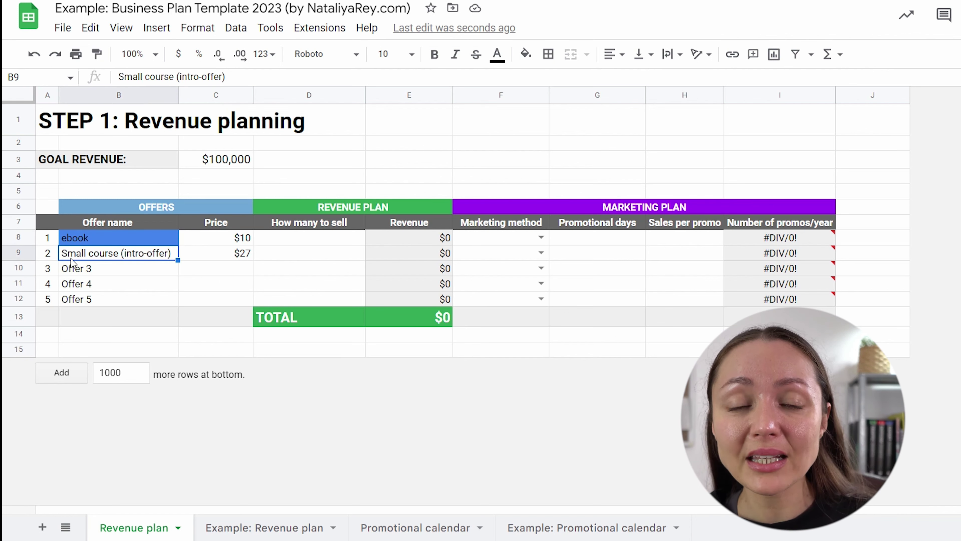
left_click(219, 258)
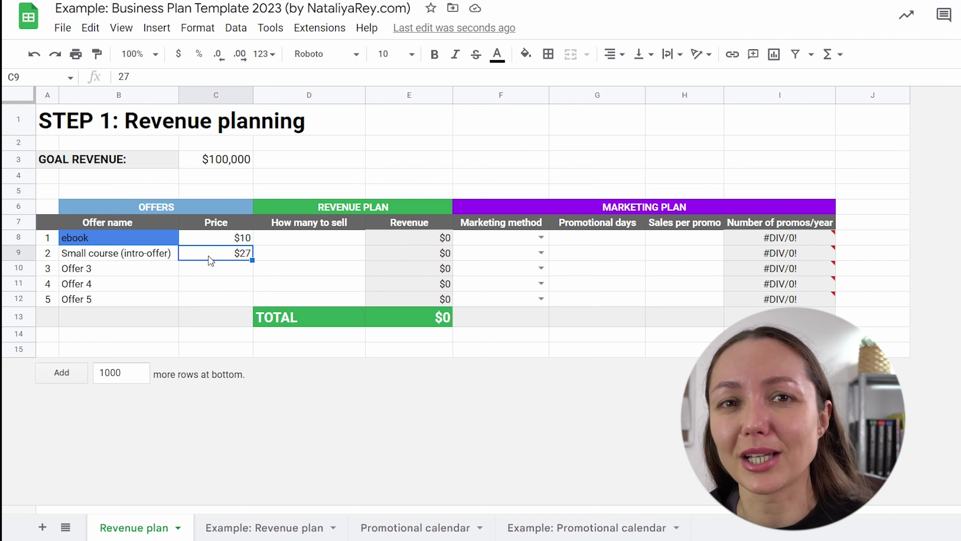
Fill the "Small course (intro-offer)" name cell with a light magenta background.
left_click(152, 256)
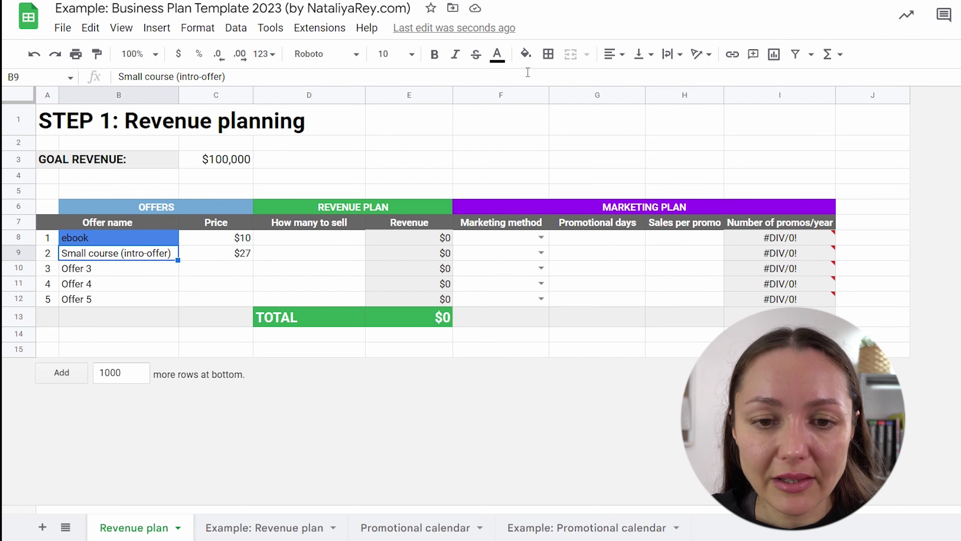
left_click(526, 54)
left_click(678, 170)
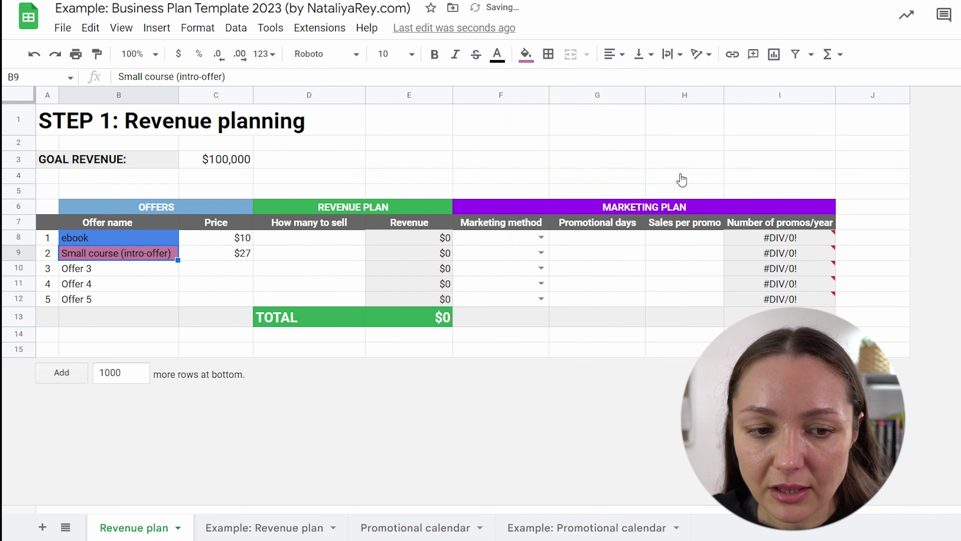
Name the third offer "Course" and set its price to $500.
key("Down")
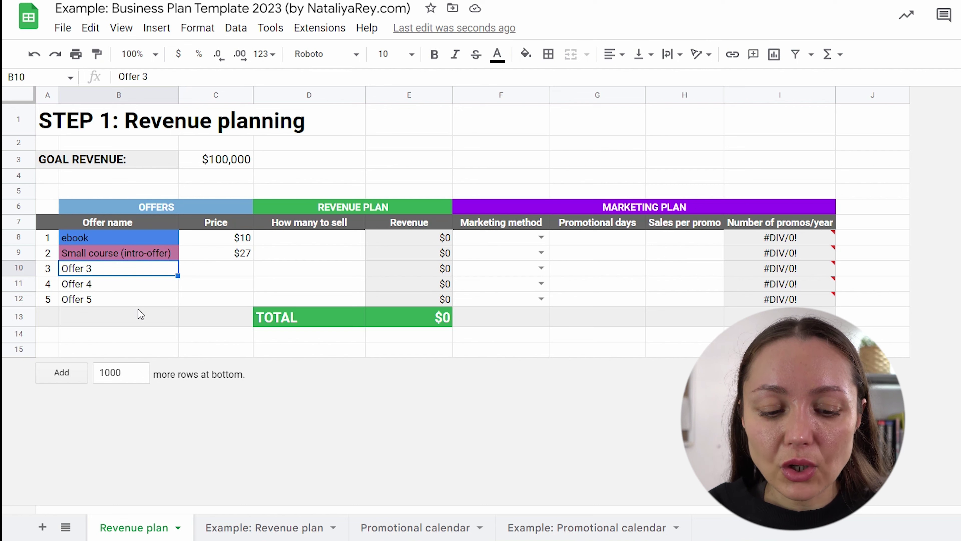
type("Course")
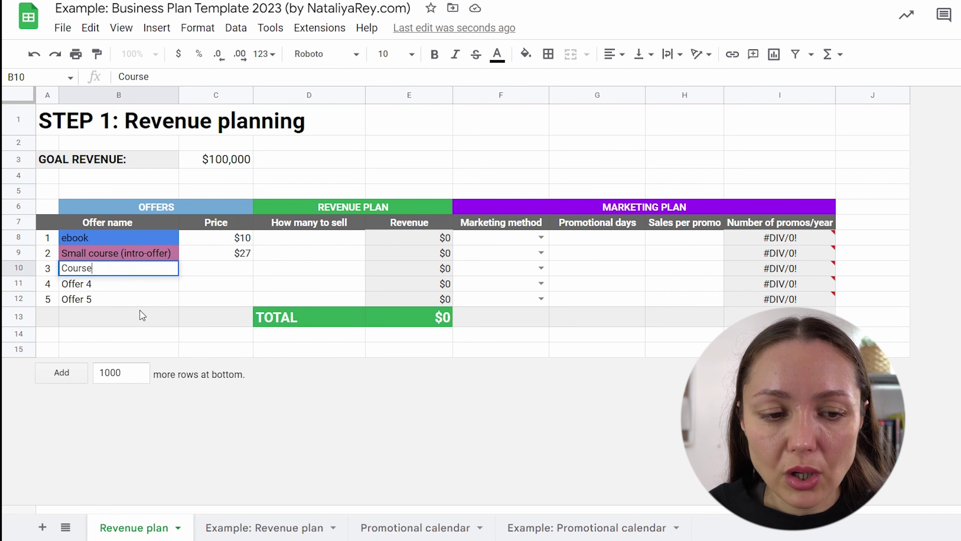
left_click(213, 269)
type("$5")
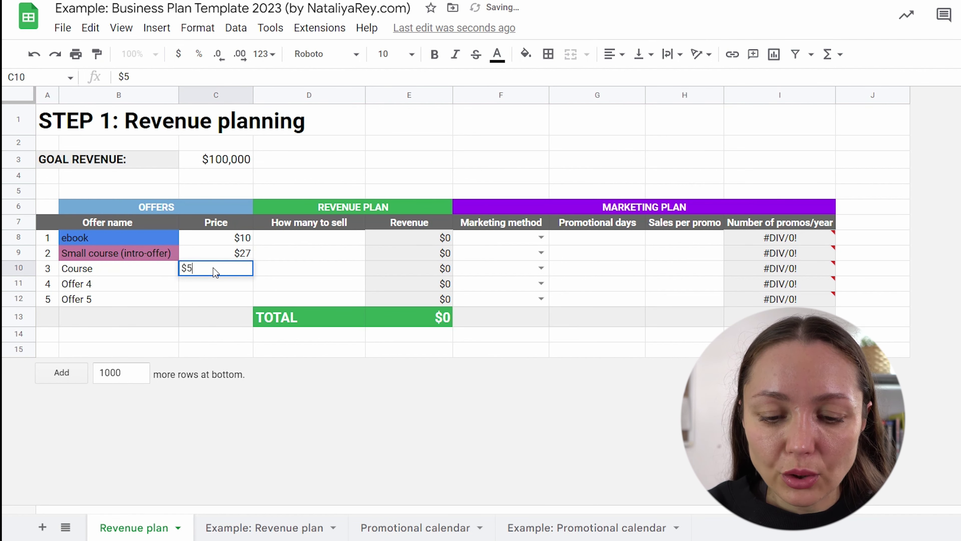
type("00")
key("Return")
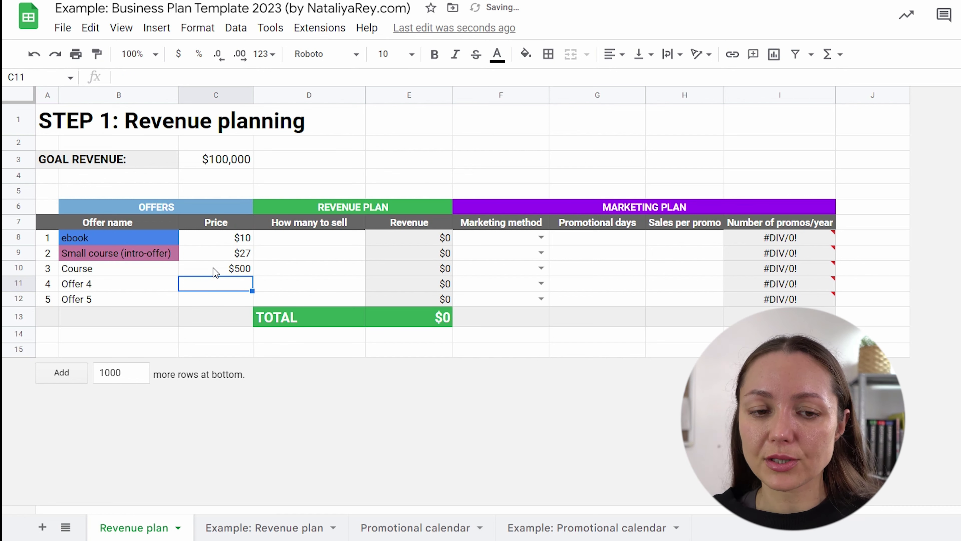
Fill the "Course" name cell with the standard teal color.
left_click(68, 273)
left_click(526, 54)
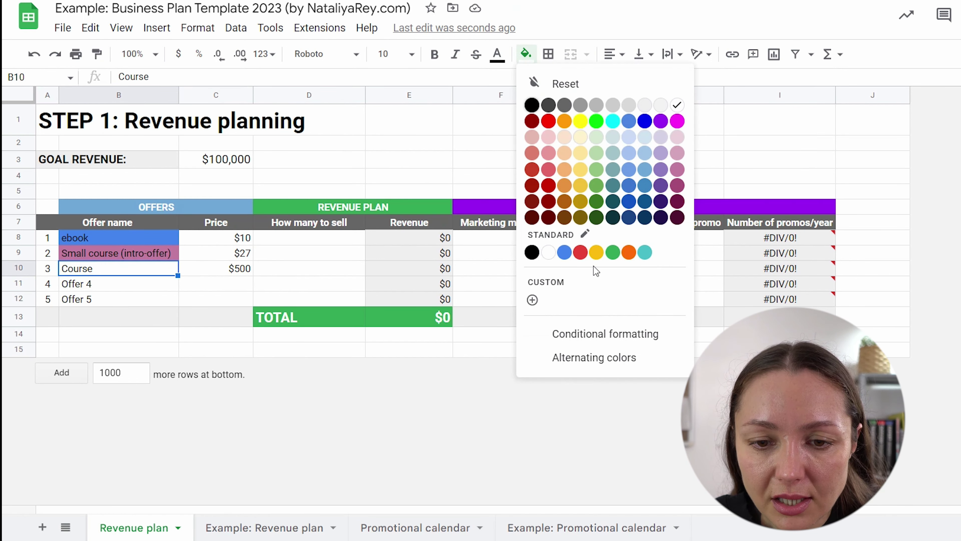
left_click(648, 249)
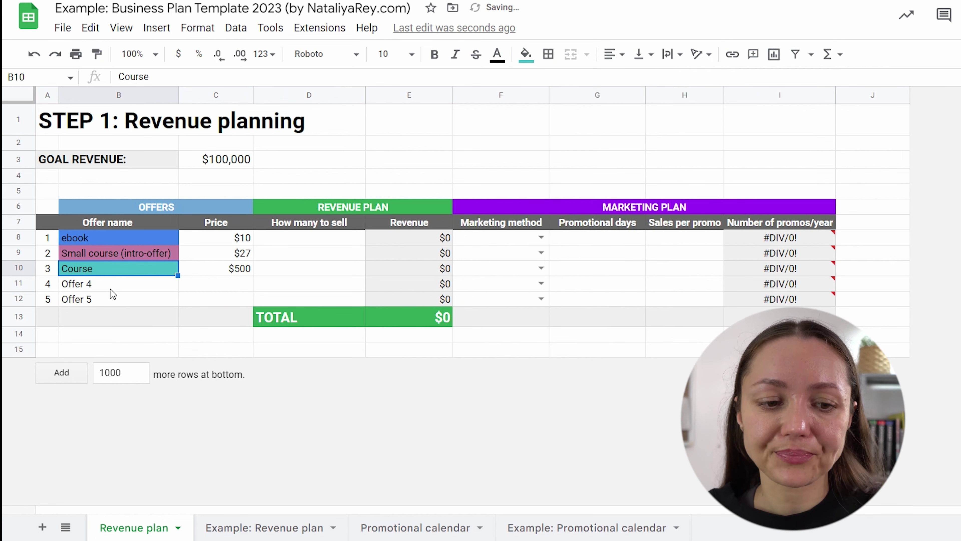
Name the fourth offer "Flagship course" and set its price to $1000.
left_click(95, 284)
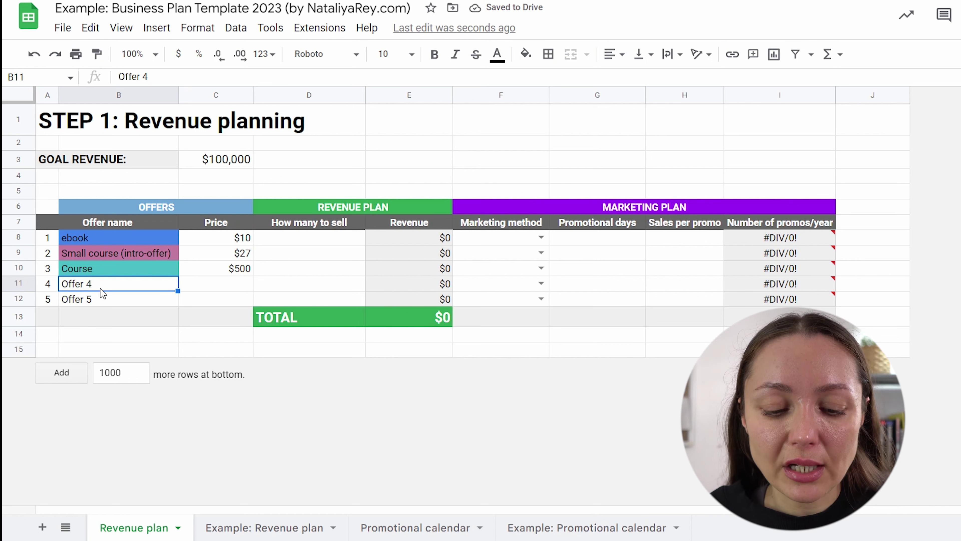
type("Flagship course")
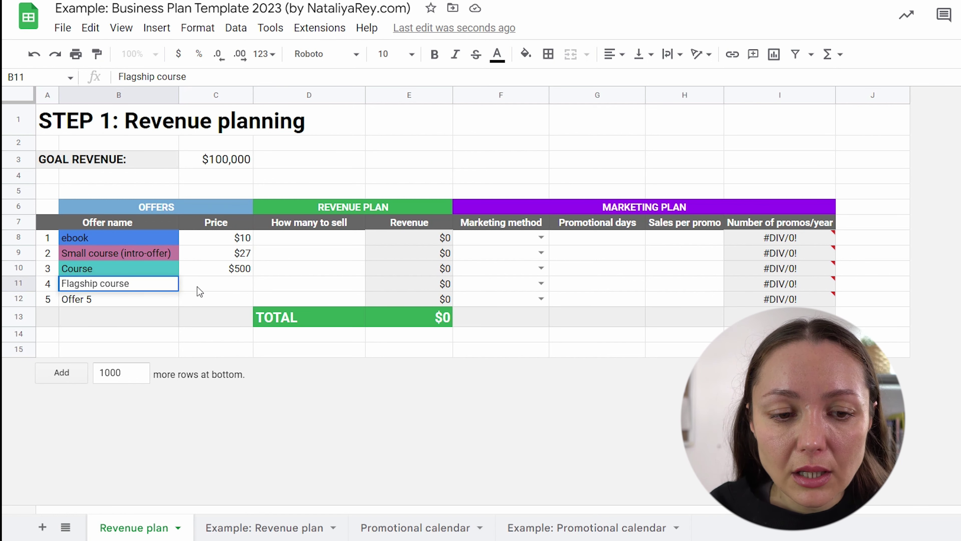
left_click(196, 286)
type("$1000")
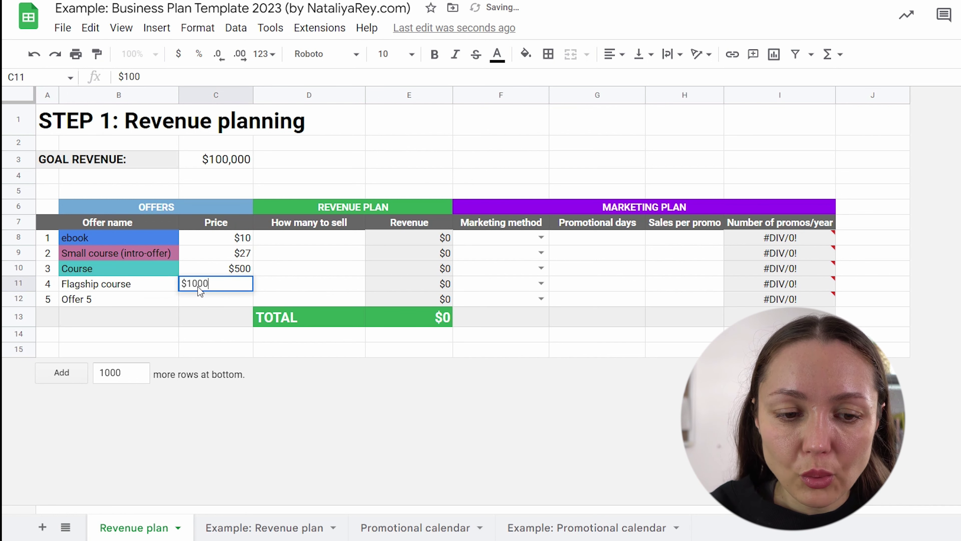
key("Return")
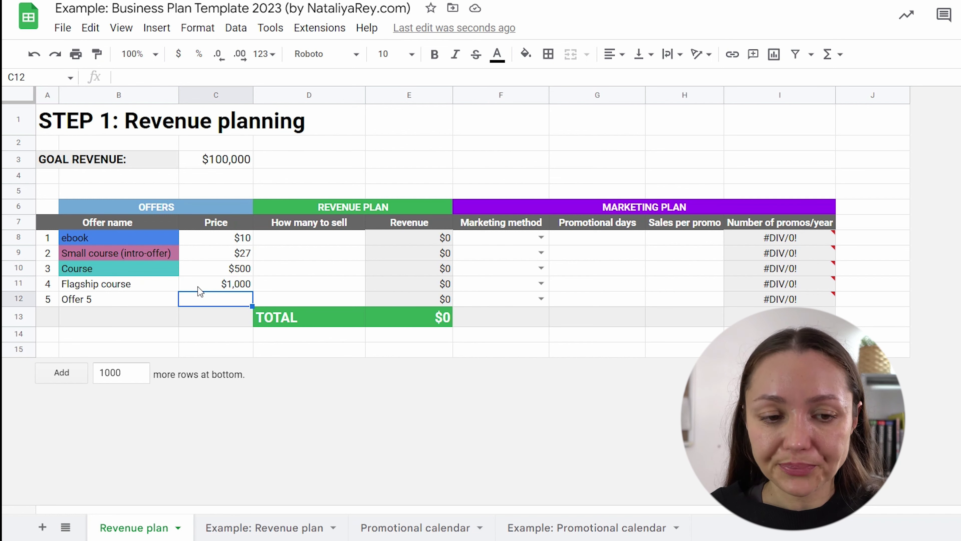
Fill the "Flagship course" name cell with the standard orange color.
left_click(156, 286)
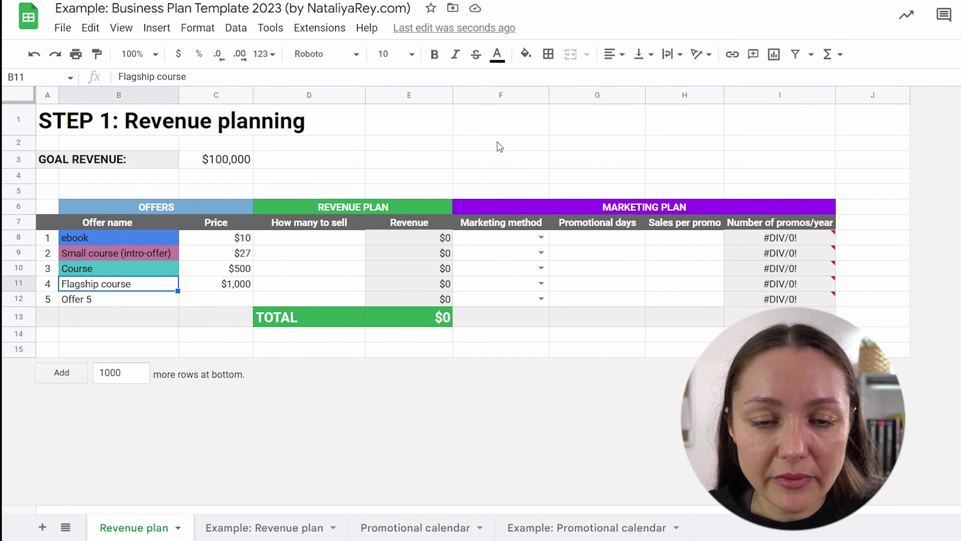
left_click(535, 60)
left_click(628, 252)
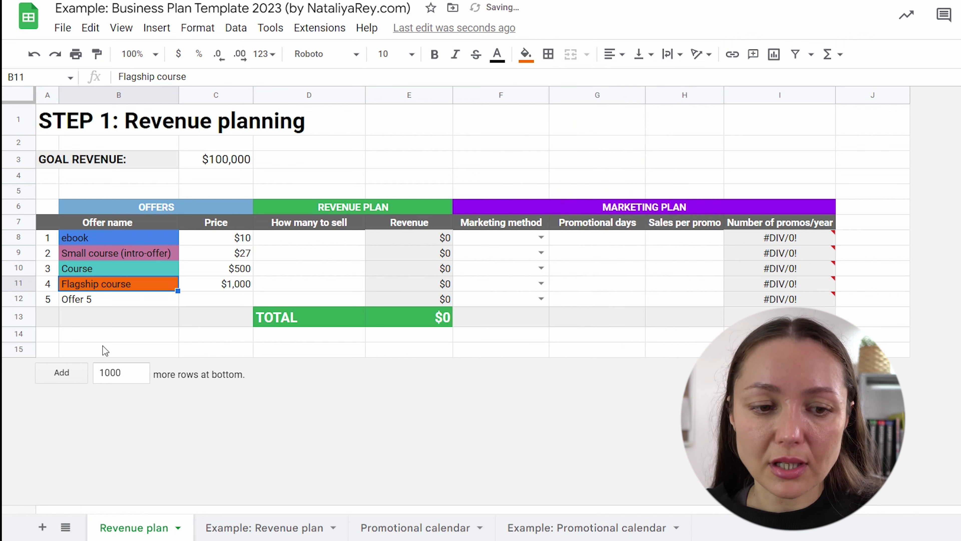
Name the fifth offer "Coaching package" and set its price to $5000.
left_click(115, 302)
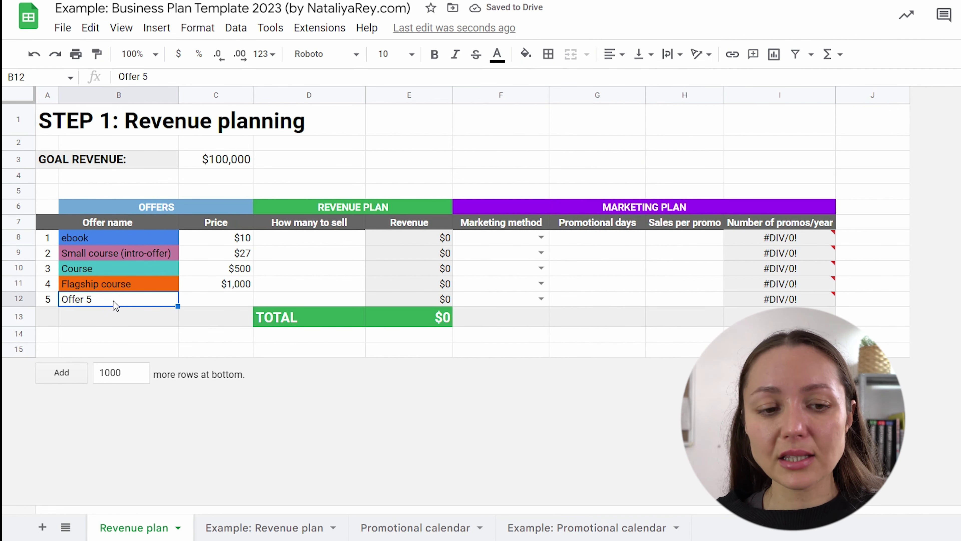
type("Coaching package")
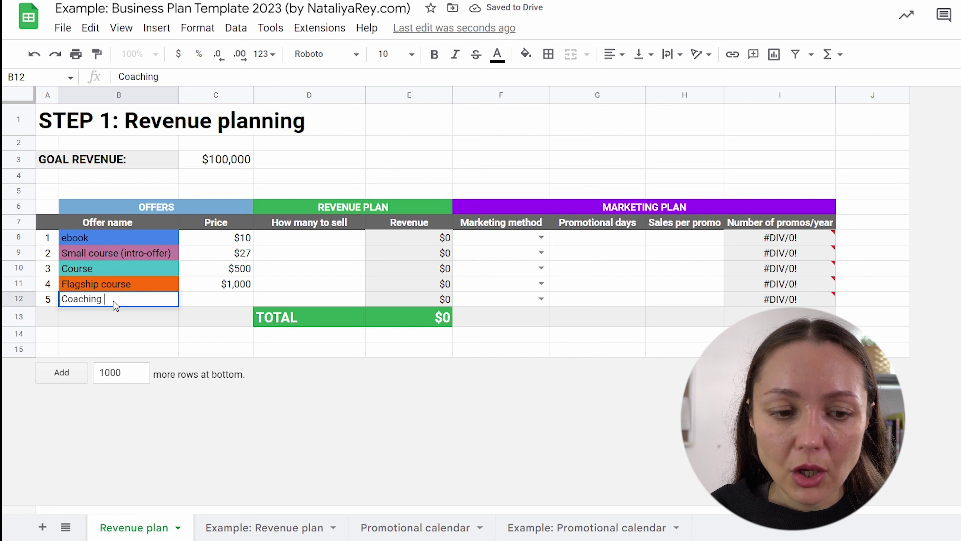
left_click(206, 299)
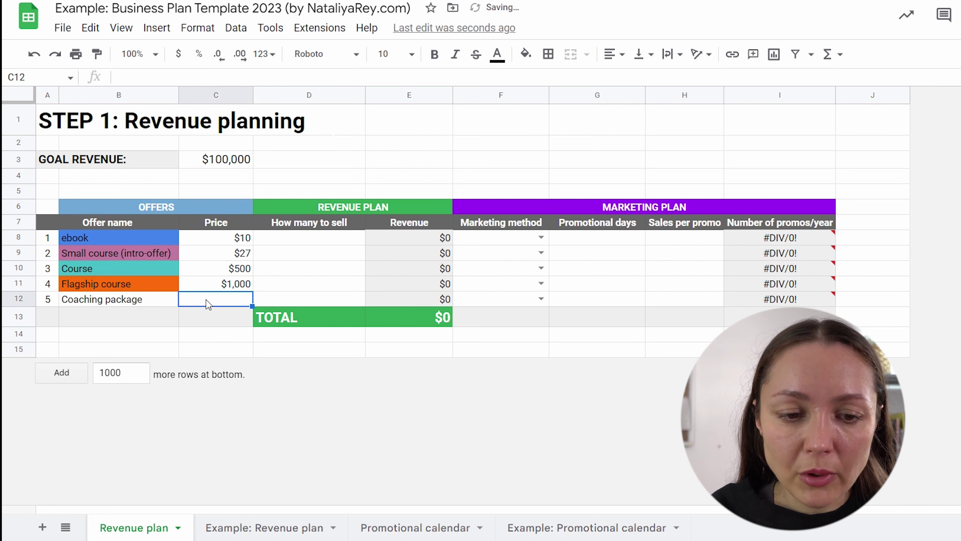
type("$5000")
key("Return")
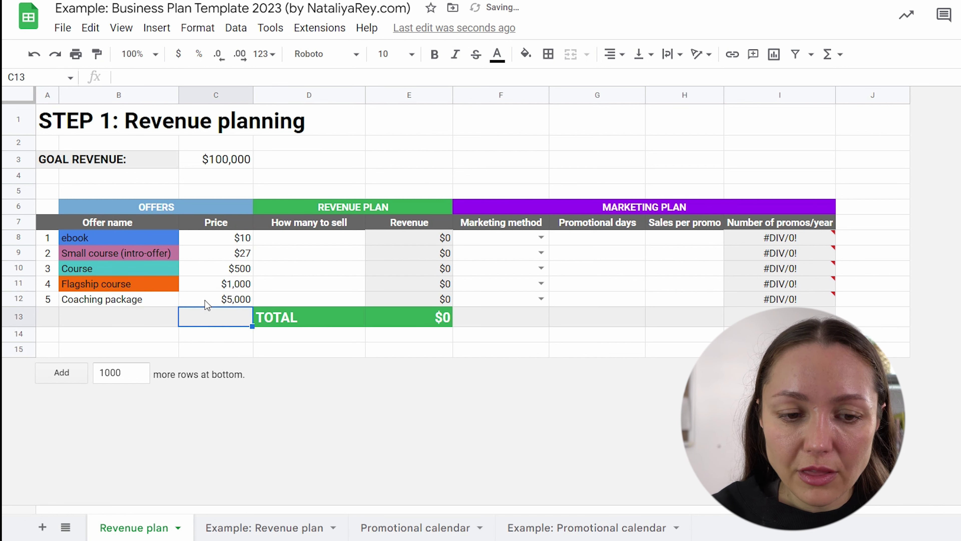
Fill the "Coaching package" name cell with the standard yellow color.
left_click(142, 302)
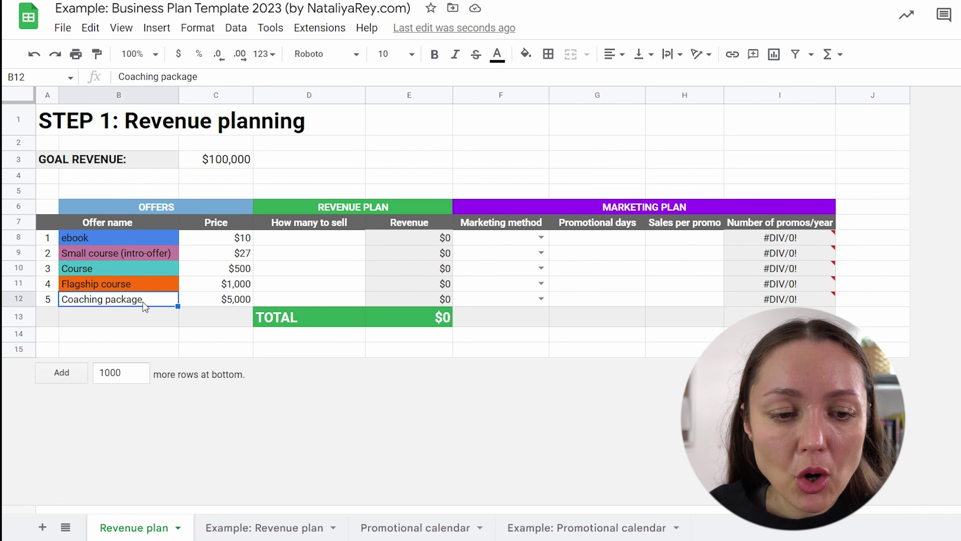
left_click(525, 54)
left_click(597, 251)
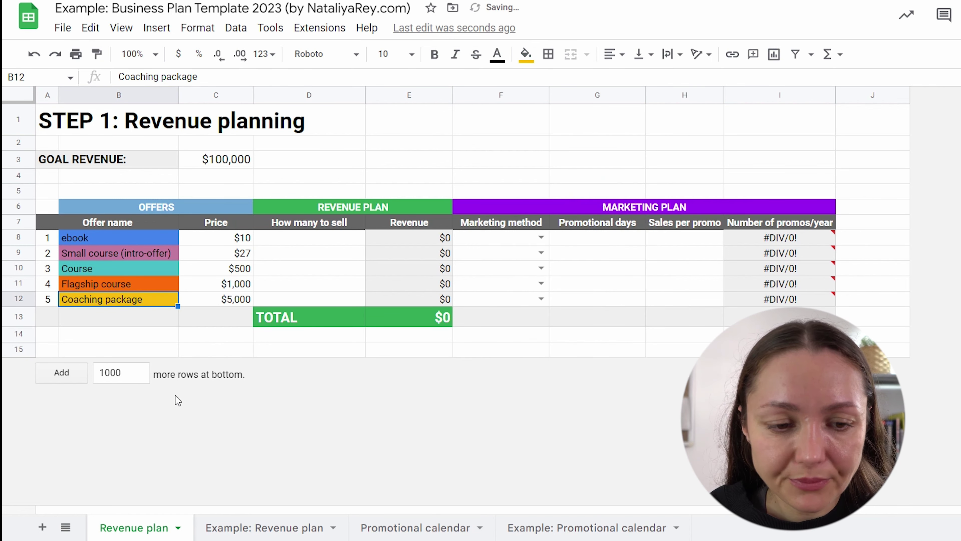
left_click(314, 350)
left_click_drag(157, 237, 149, 301)
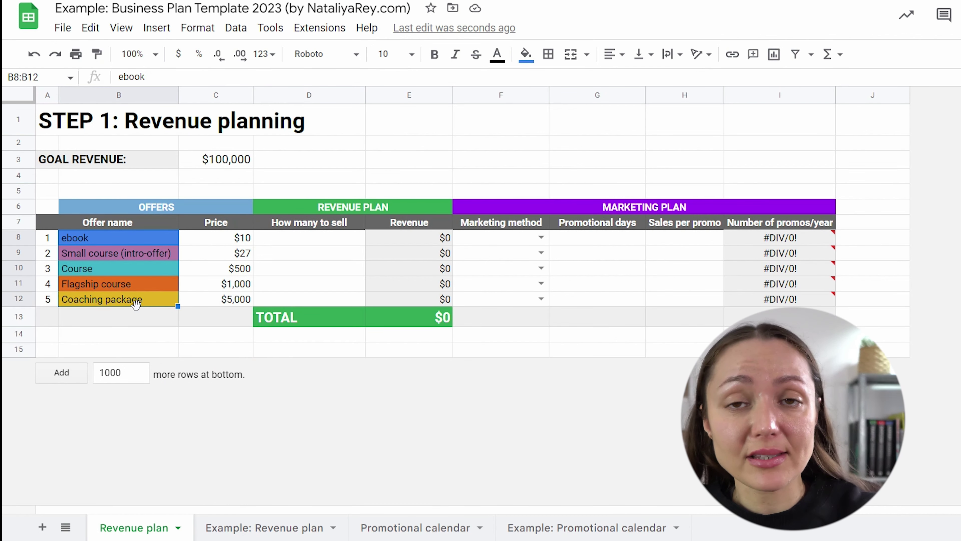
left_click_drag(211, 240, 214, 288)
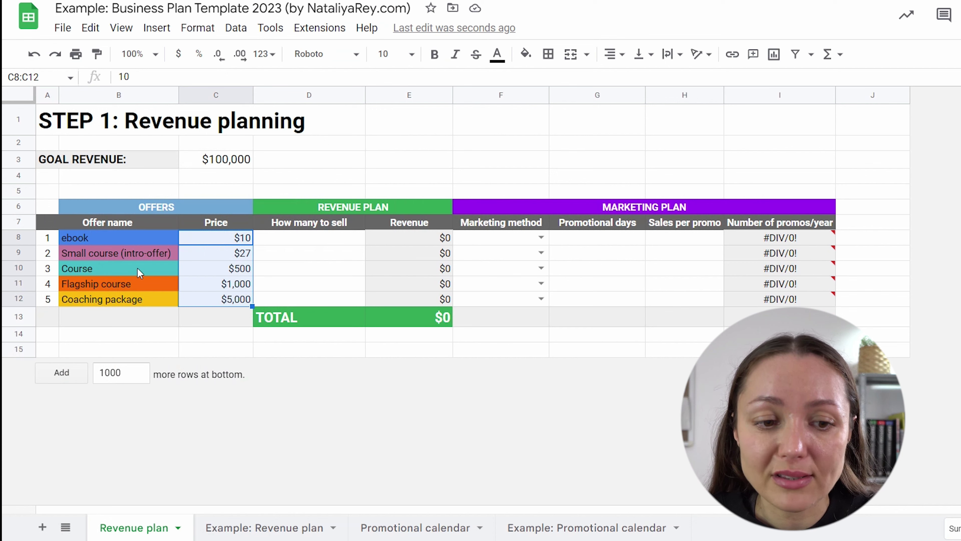
left_click(138, 238)
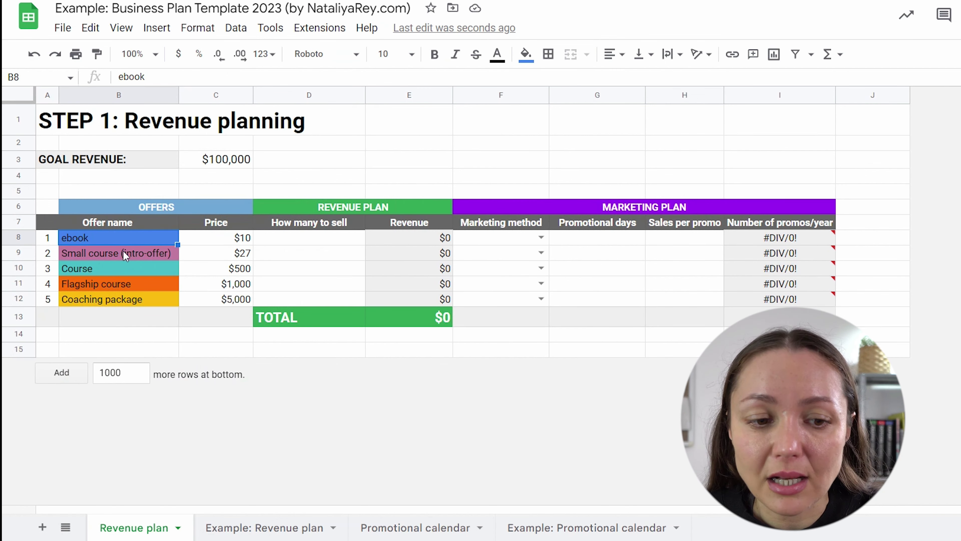
left_click(113, 253)
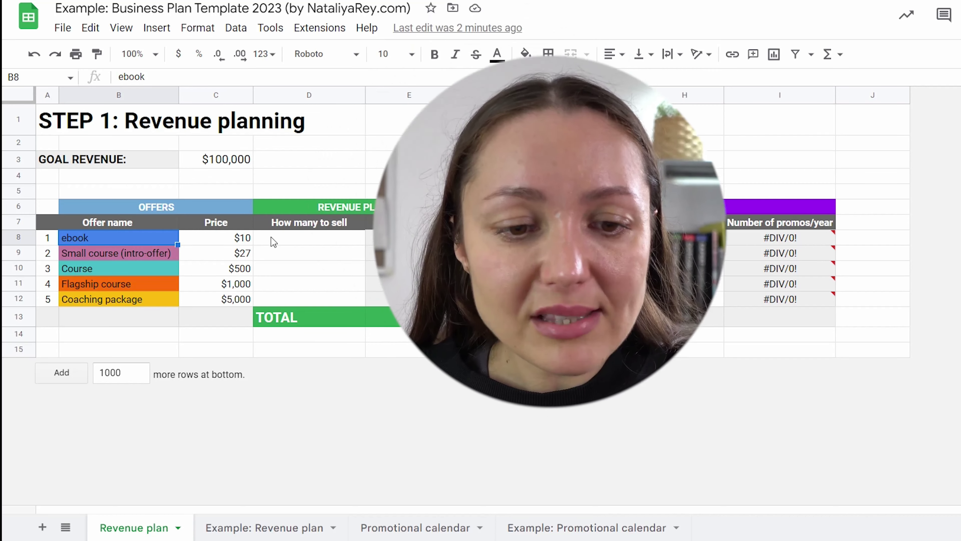
Enter 100 as the number of ebooks to sell in the revenue plan.
left_click(274, 241)
type("100")
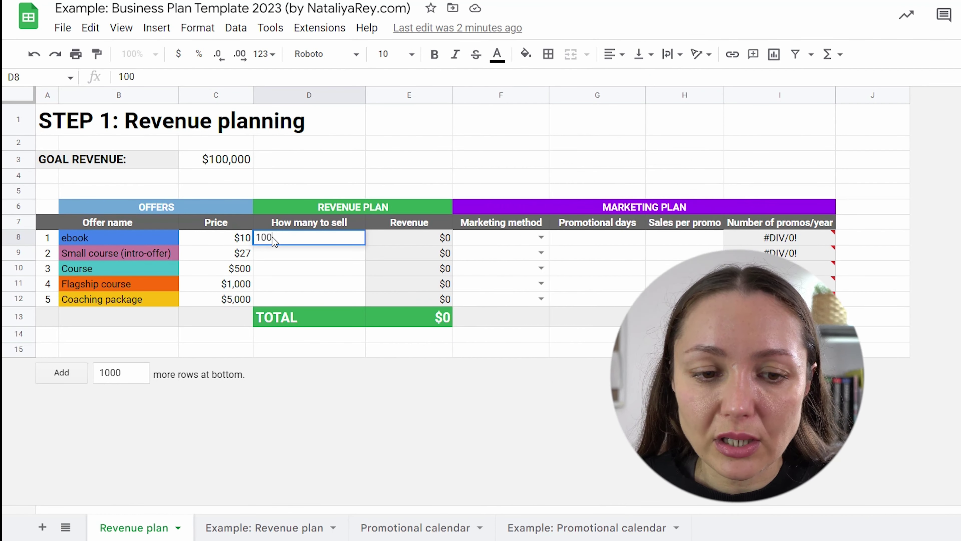
key("Return")
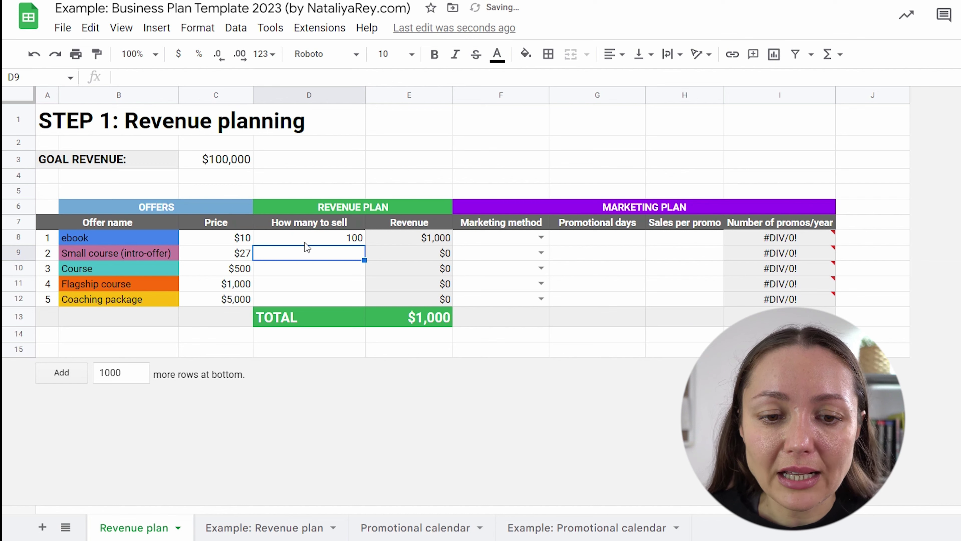
Examine how the Revenue column calculates each offer's income, starting with the ebook row.
left_click_drag(422, 239, 428, 304)
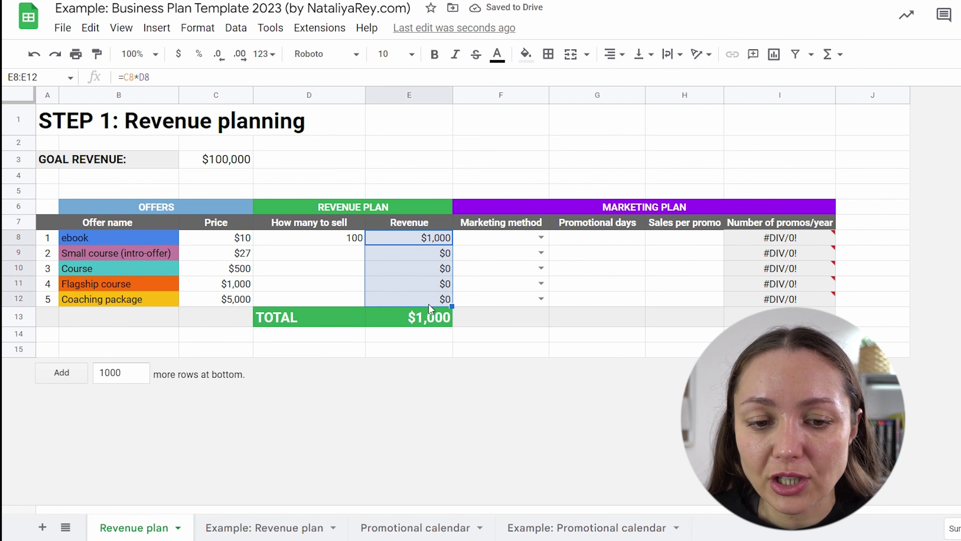
left_click(397, 240)
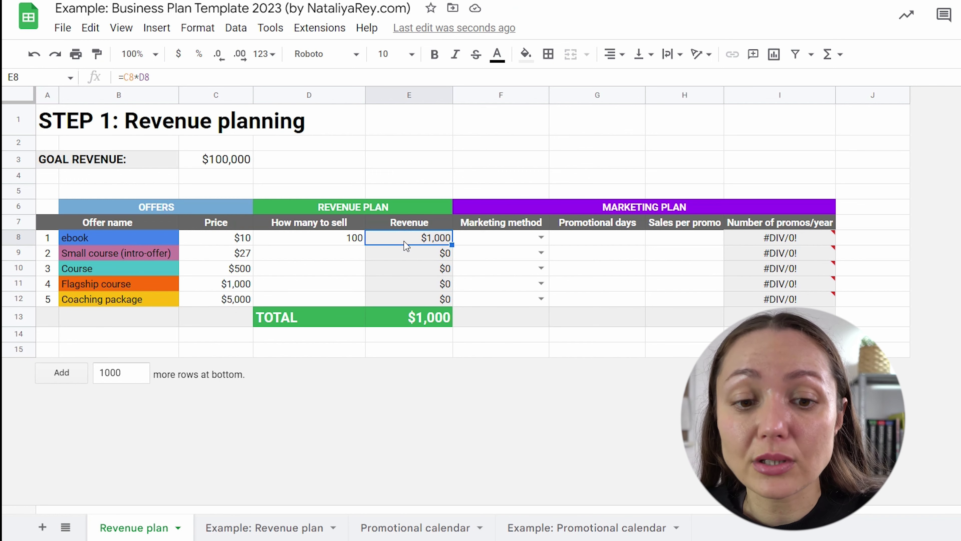
left_click(19, 237)
left_click(309, 349)
Enter 75 as the number of small intro-offer courses to sell in the revenue plan.
left_click(92, 255)
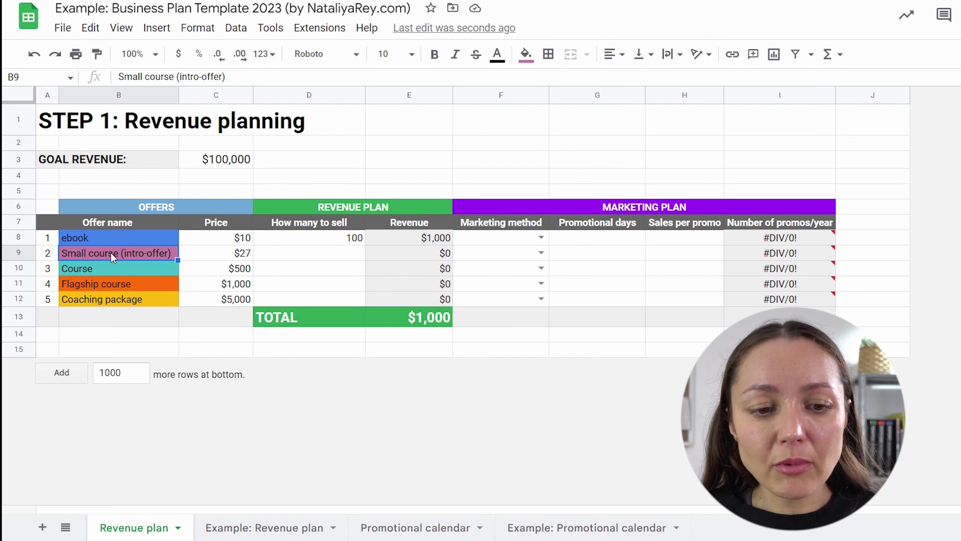
left_click(224, 257)
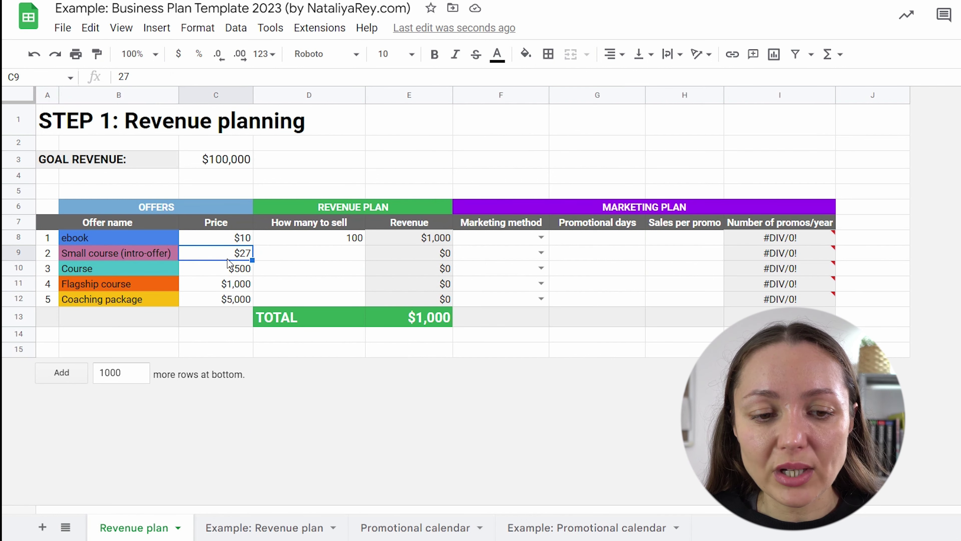
left_click(348, 261)
type("75")
key("Return")
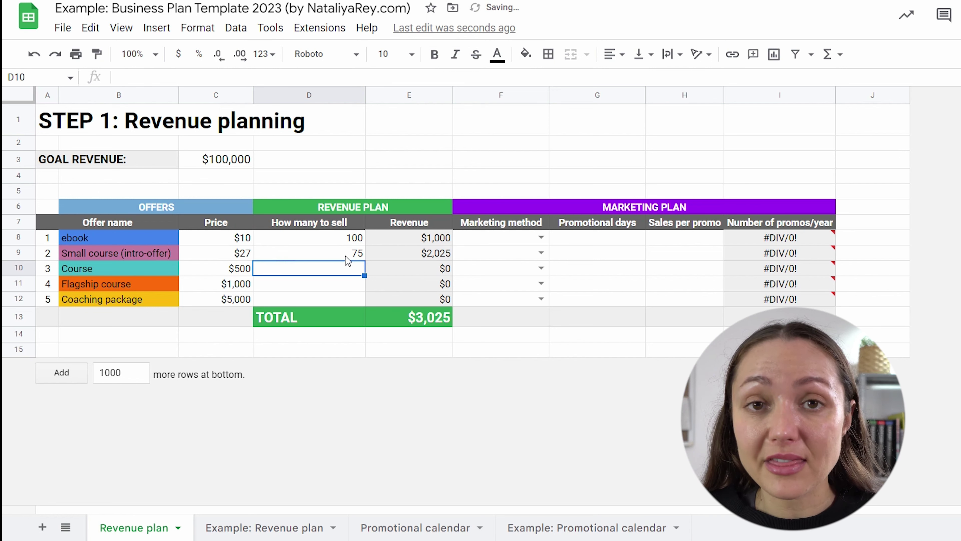
Check the small course's revenue and enter 50 as the number of "Course" sales in the revenue plan.
left_click(416, 254)
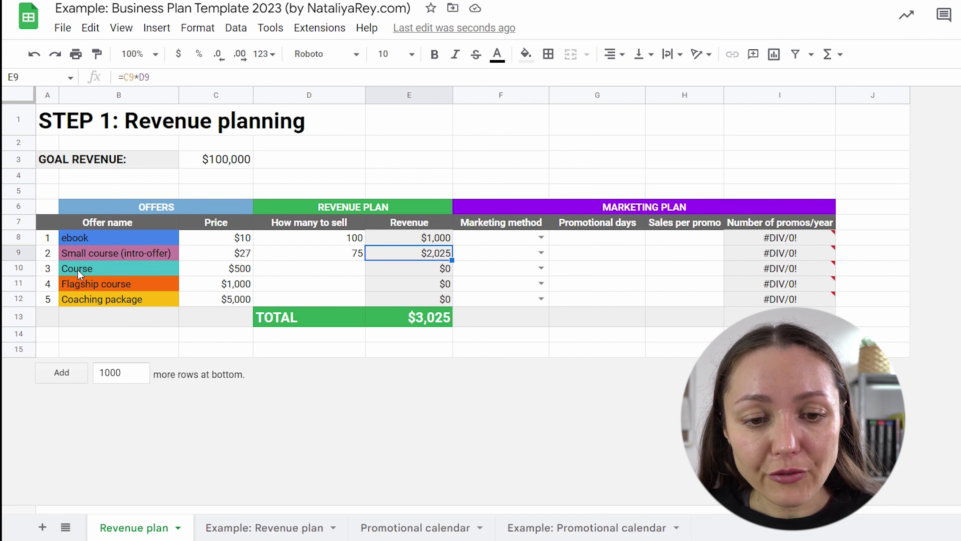
left_click(345, 268)
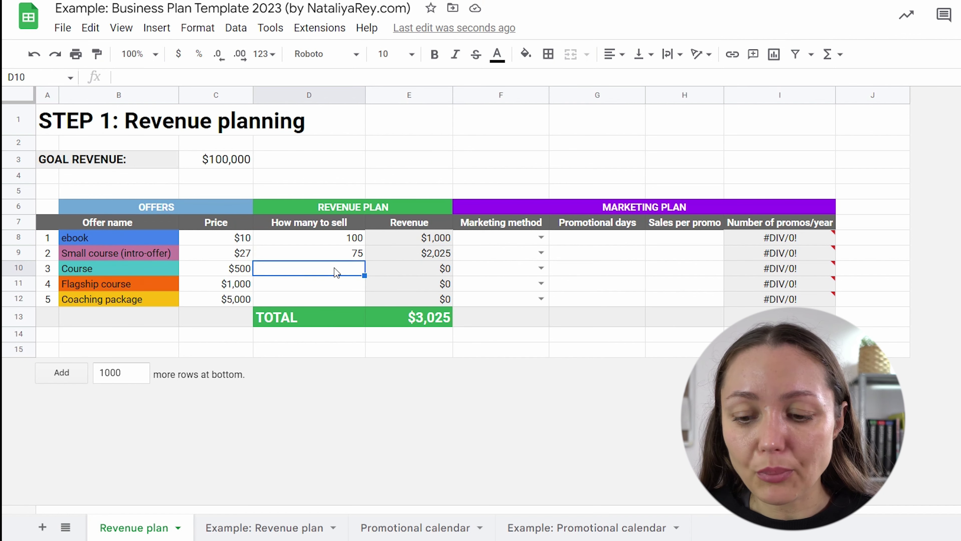
type("50")
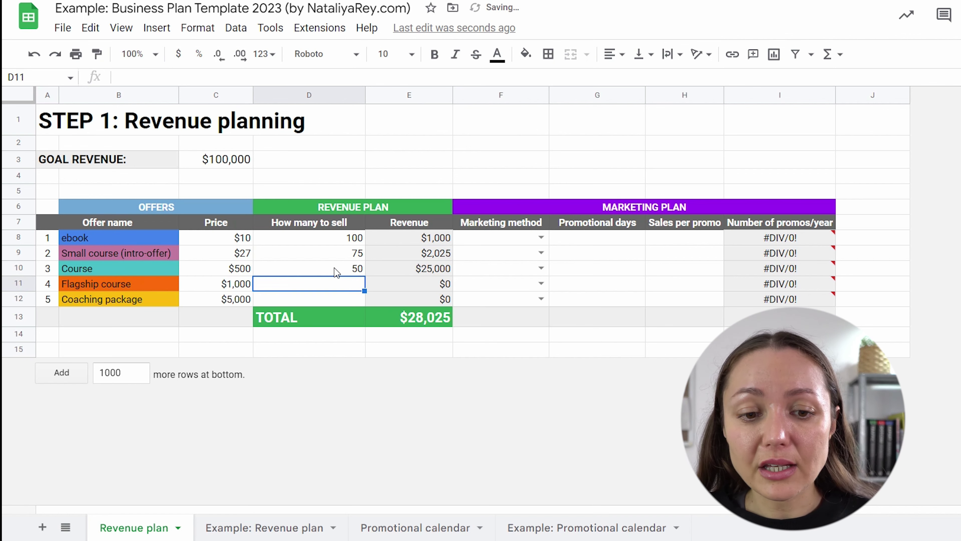
Check the "Course" revenue and enter 25 as the number of flagship courses to sell.
left_click(404, 270)
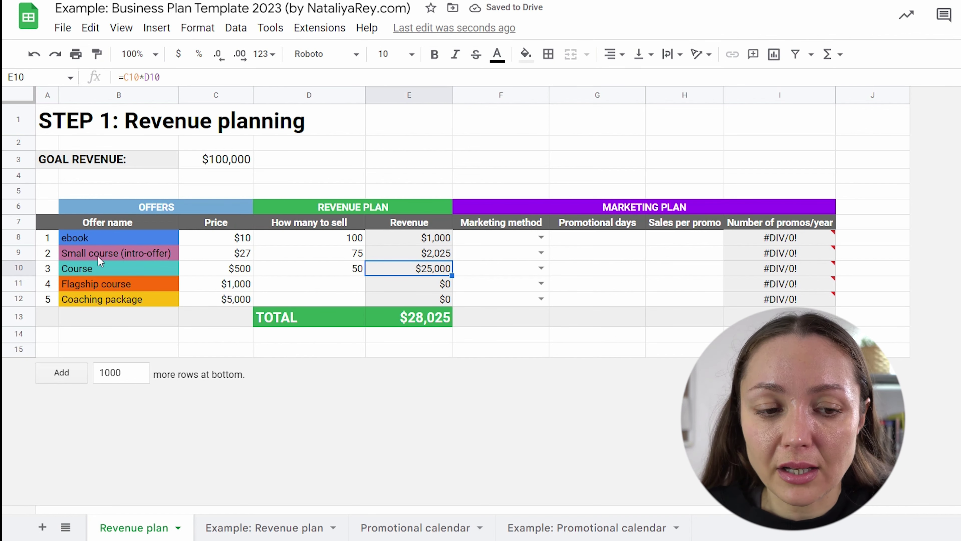
left_click(277, 280)
type("25")
key("Return")
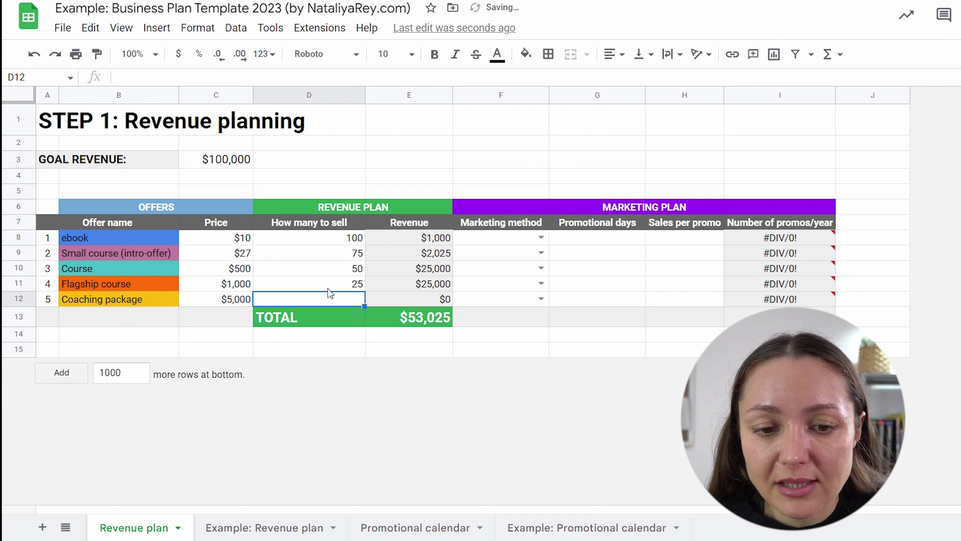
Check the flagship course's revenue and enter 10 as the number of coaching packages to sell.
left_click(425, 284)
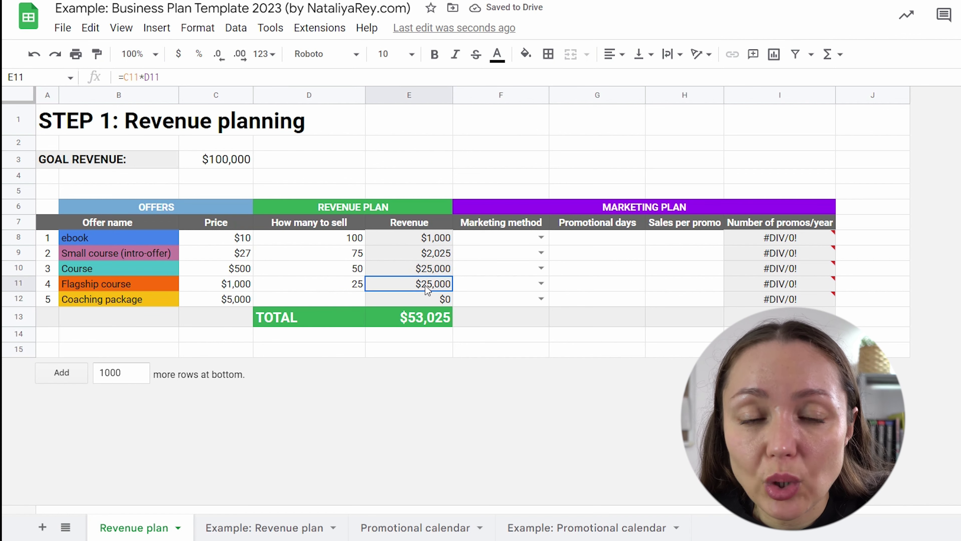
left_click(16, 301)
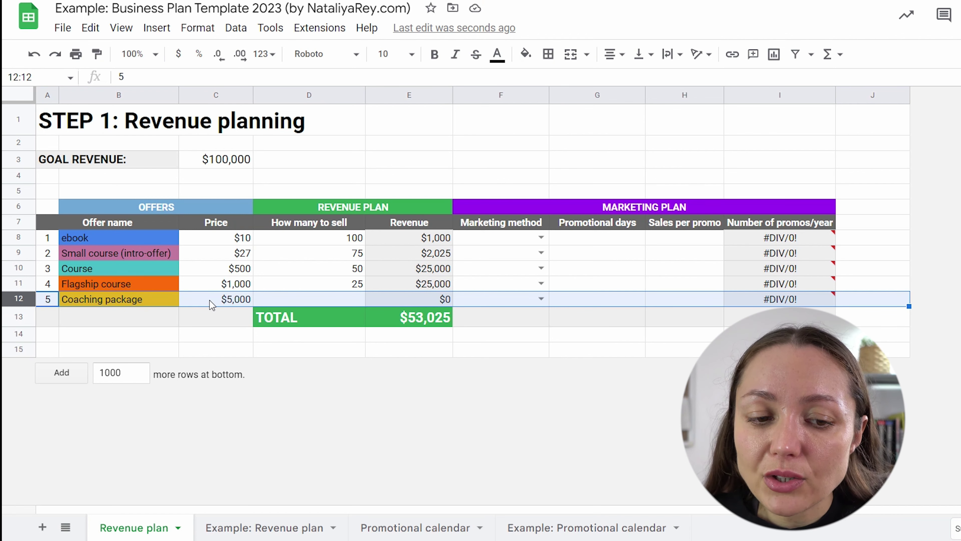
left_click(304, 300)
type("10")
key("Return")
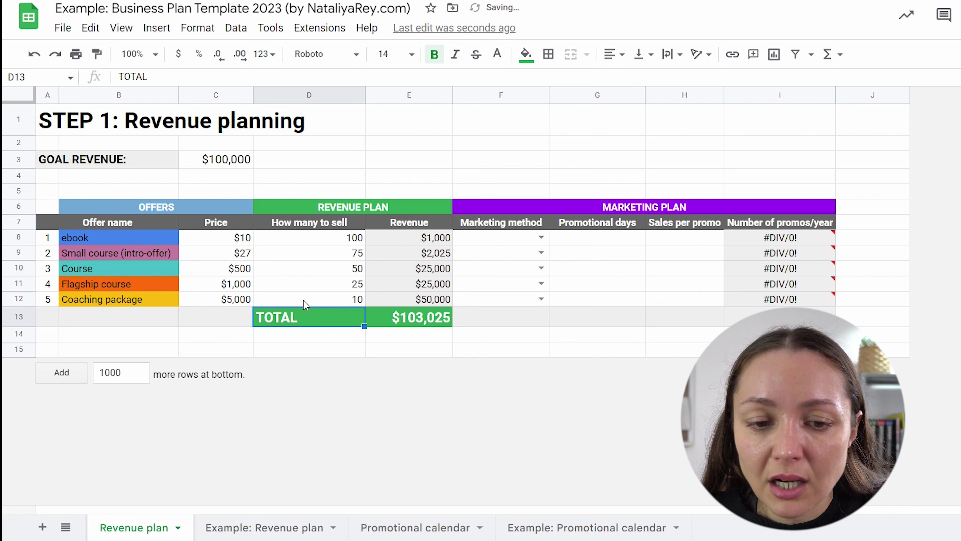
Compare the coaching package revenue and the plan's total with the revenue goal, and review the offer prices and sales quantities.
left_click(416, 302)
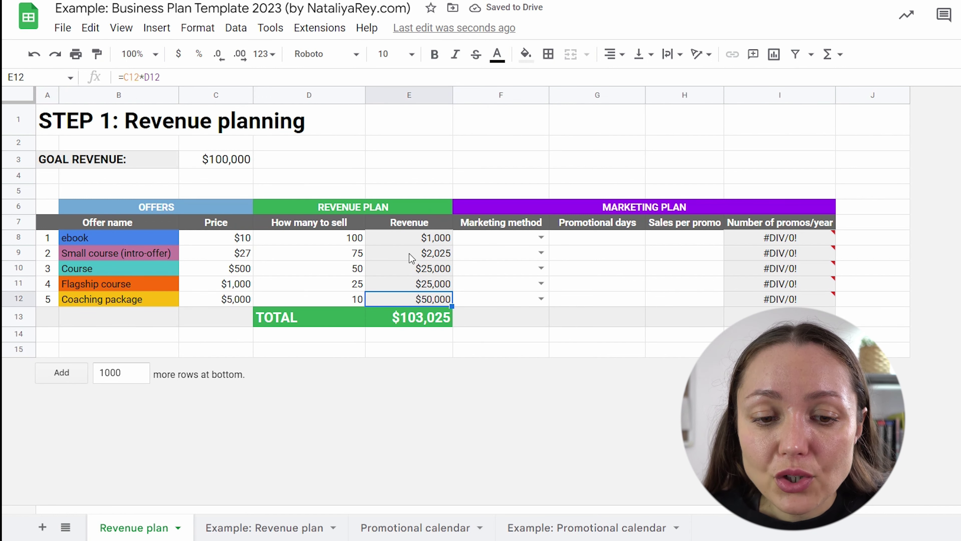
left_click(414, 320)
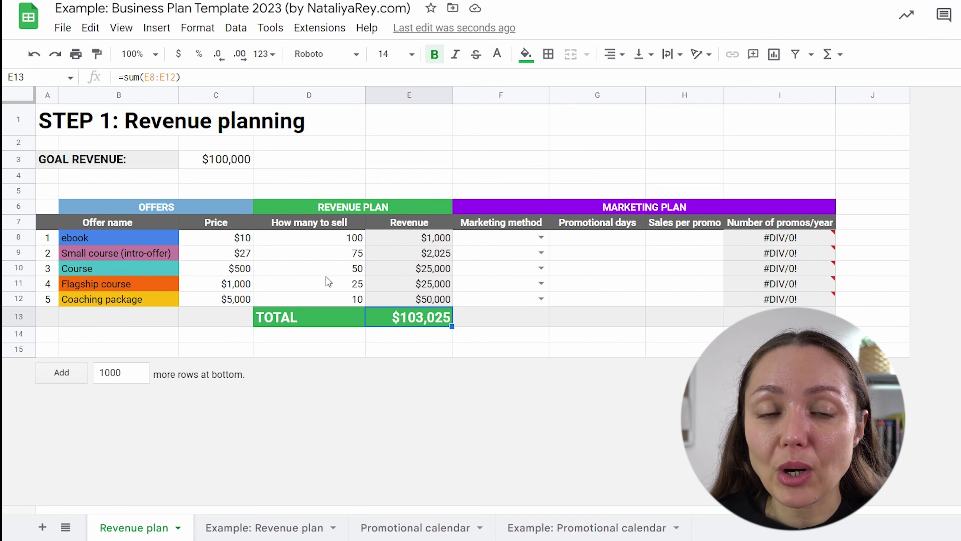
left_click(223, 160)
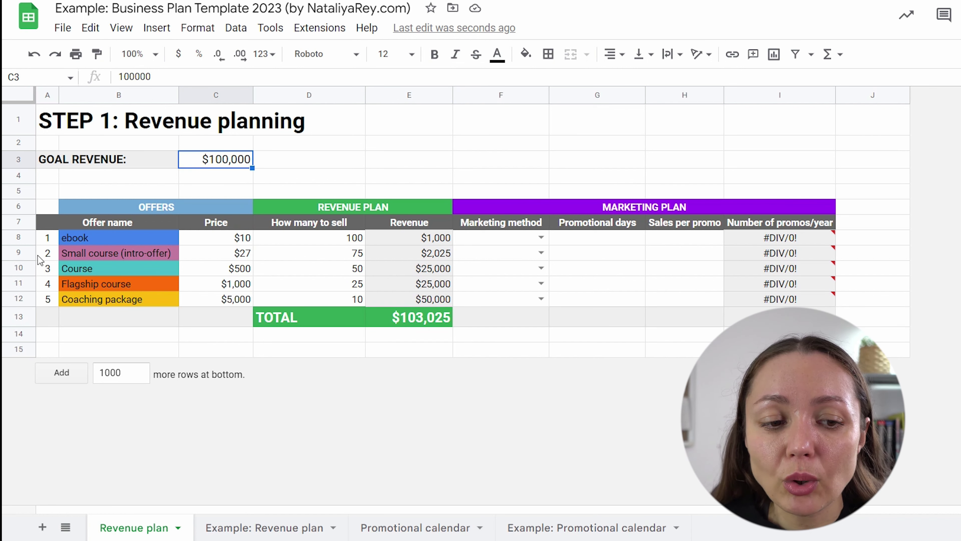
left_click(238, 237)
left_click_drag(237, 300, 238, 239)
left_click_drag(310, 238, 319, 305)
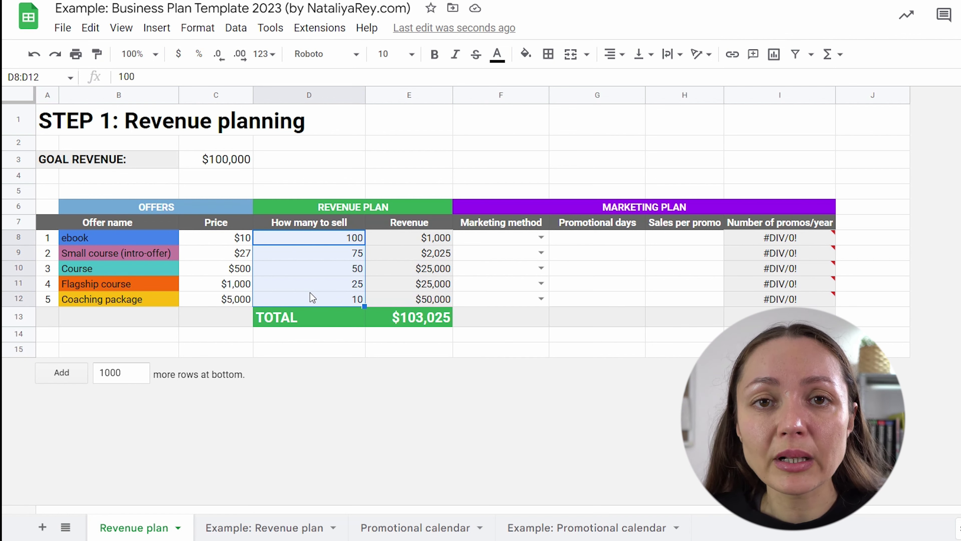